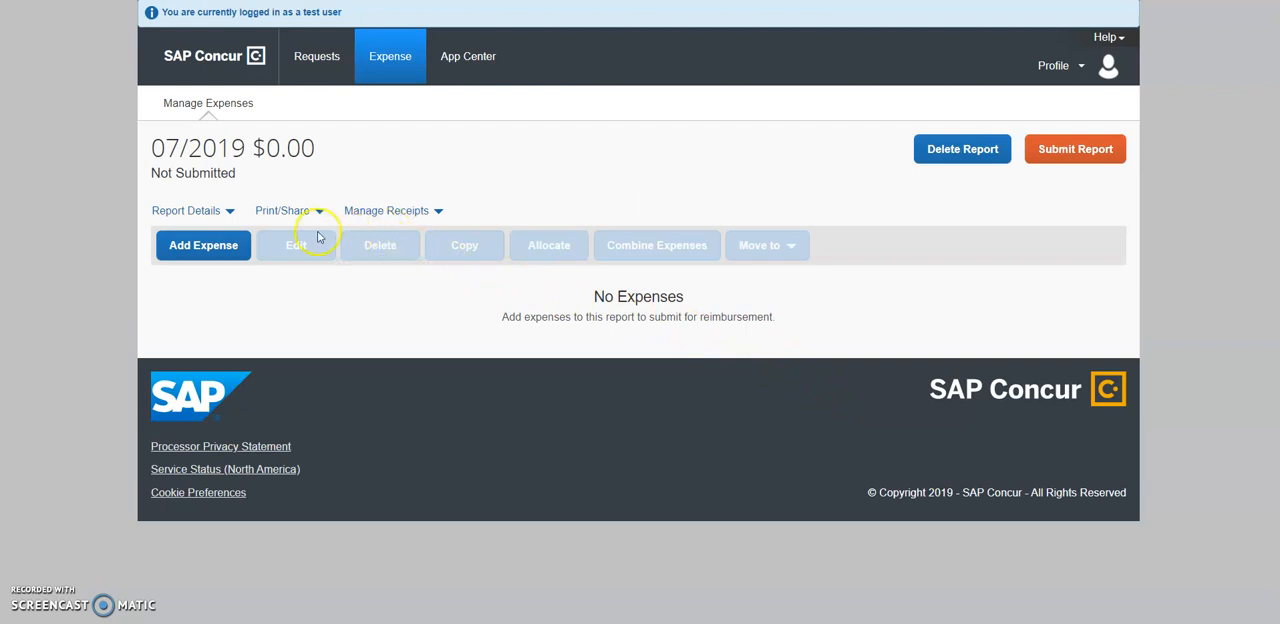
Add a new Personal Car Mileage expense to the 07/2019 report, searching the expense types for "mile".
left_click(211, 251)
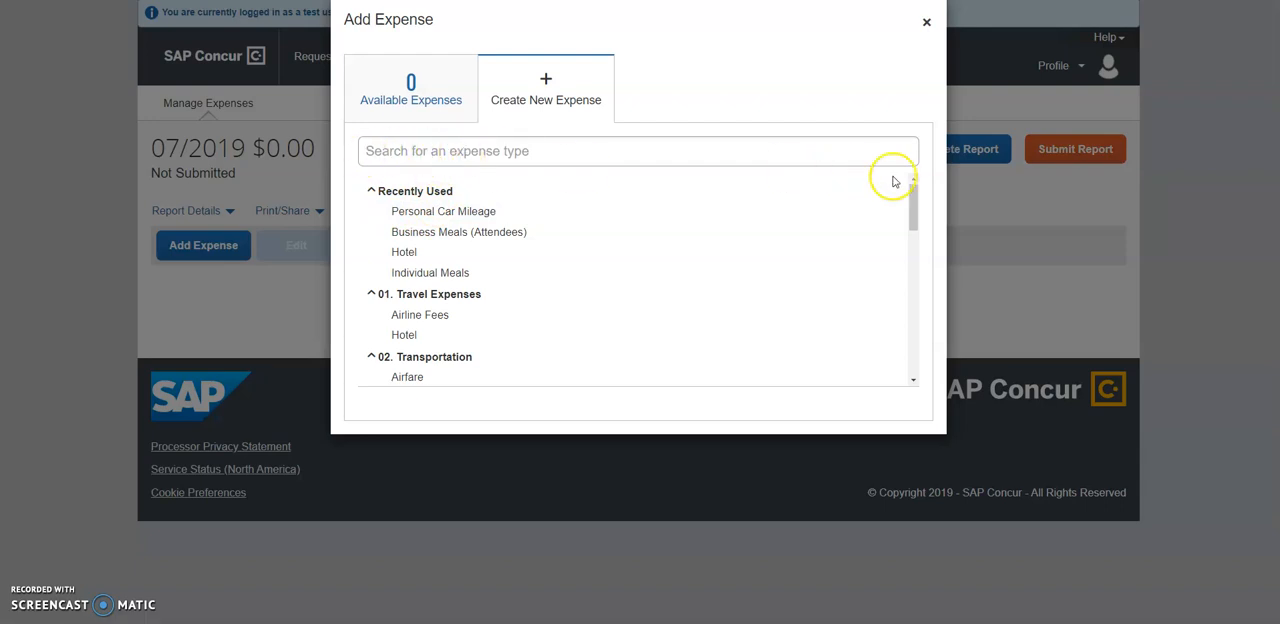
mouse_move(914, 192)
left_mouse_down()
mouse_move(917, 249)
mouse_move(922, 196)
left_mouse_up()
left_click(812, 152)
type("mile")
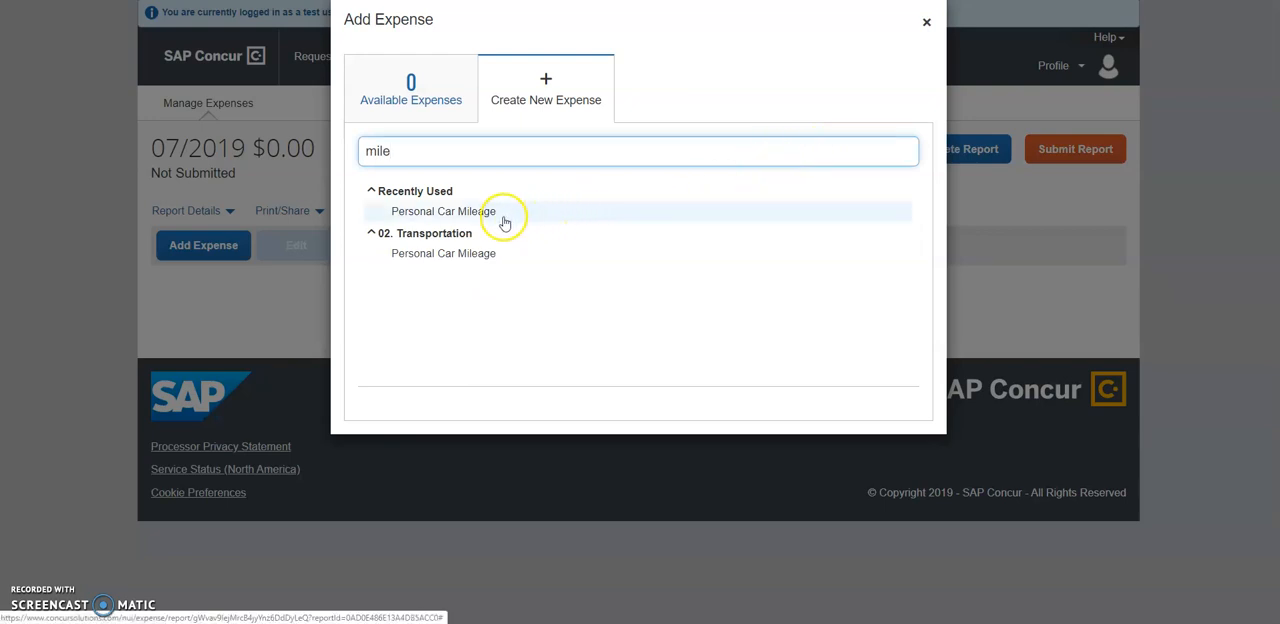
left_click(443, 213)
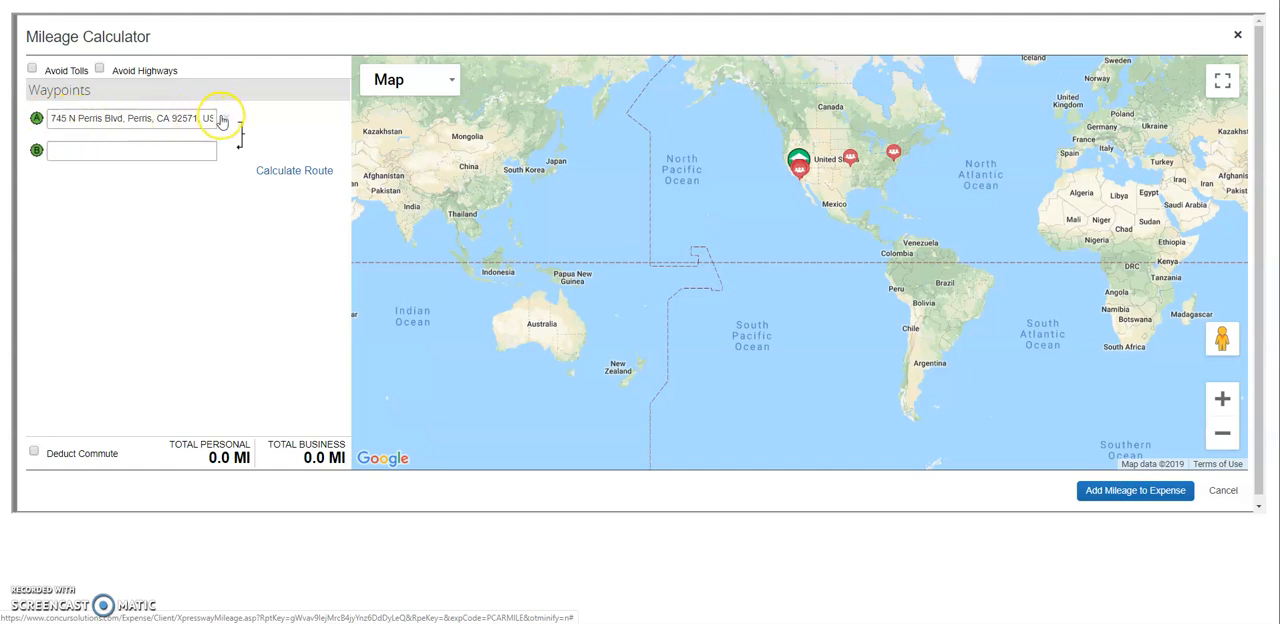
Add the Corona company location from the map as waypoint B of the mileage route.
mouse_move(804, 173)
scroll(804, 178, "down", 2)
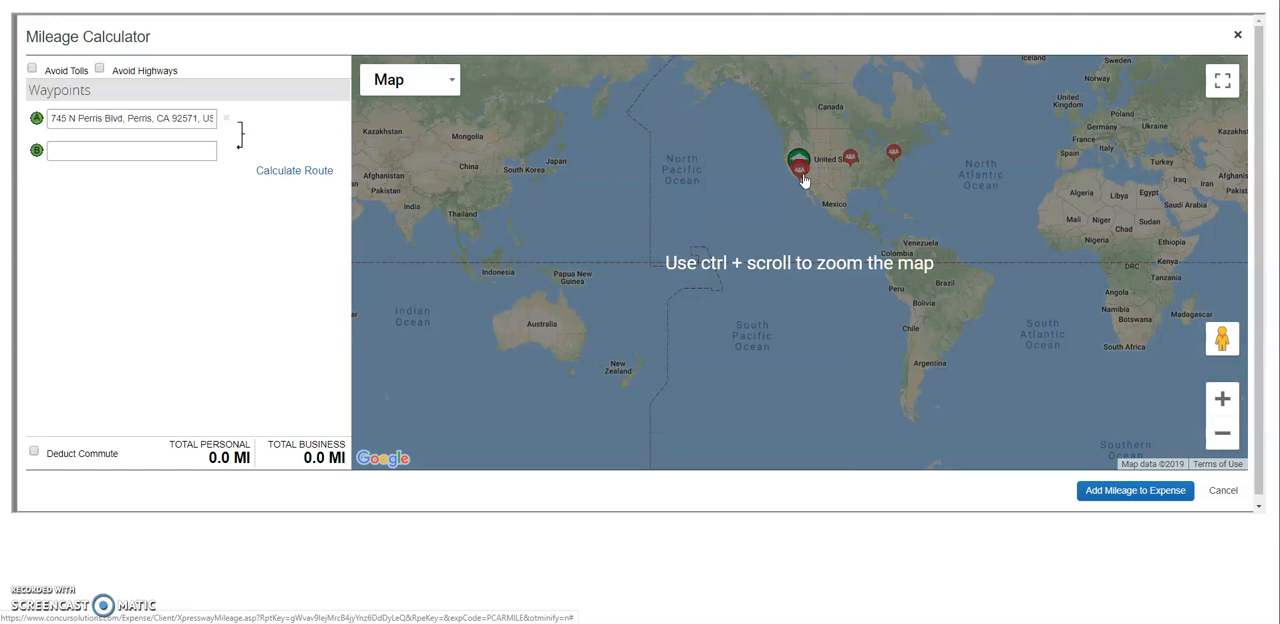
scroll(804, 178, "up", 5)
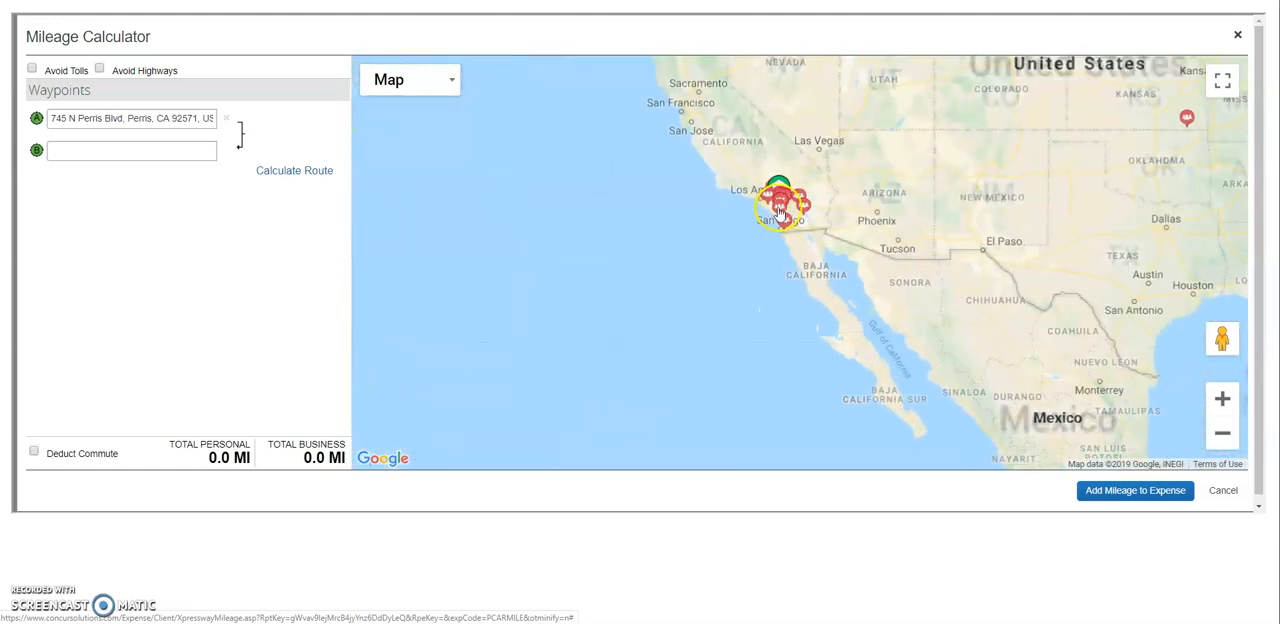
scroll(780, 220, "up", 3)
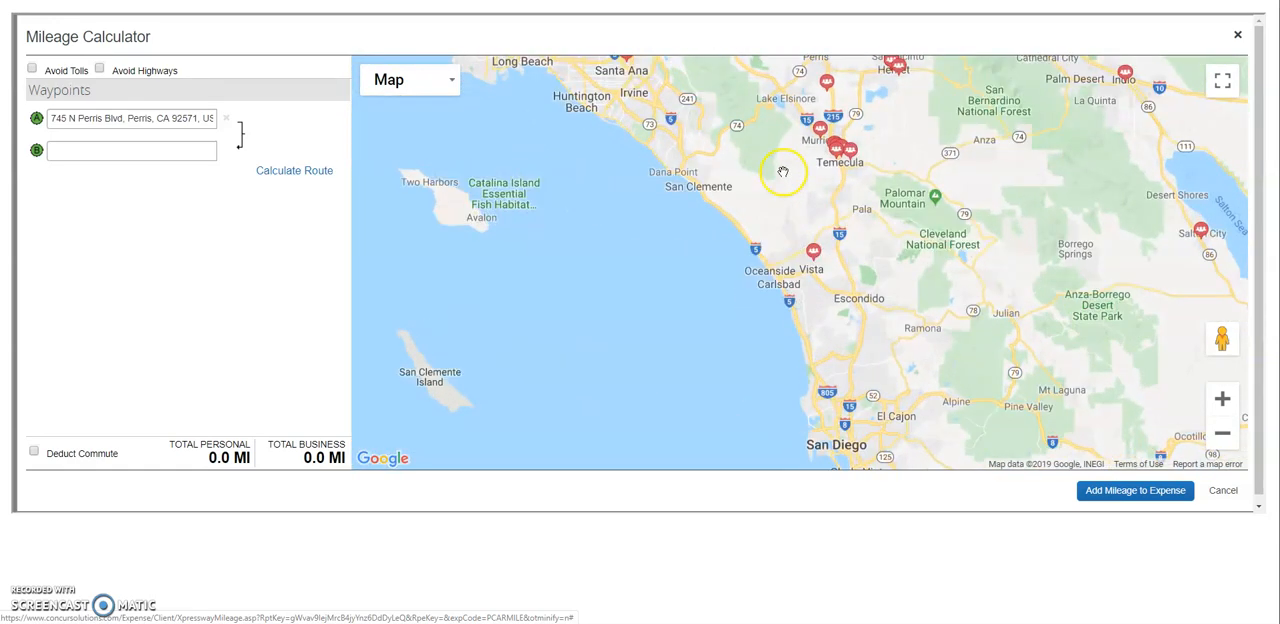
scroll(783, 172, "down", 2)
left_click_drag(778, 190, 772, 226)
mouse_move(779, 228)
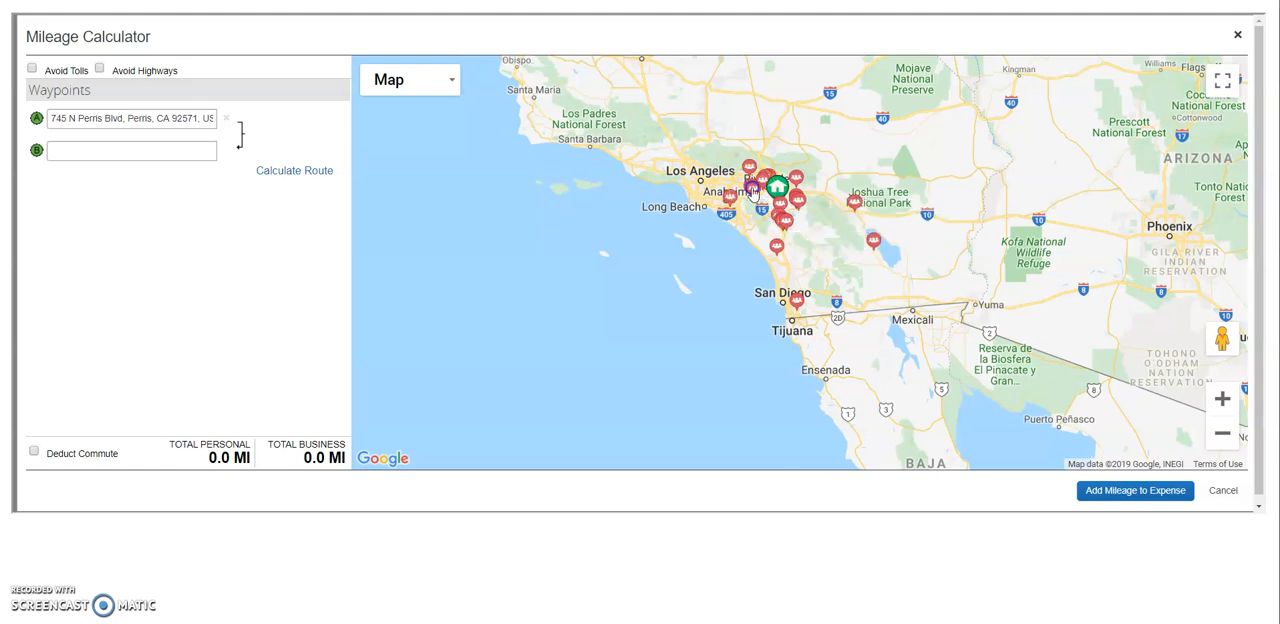
left_click(752, 191)
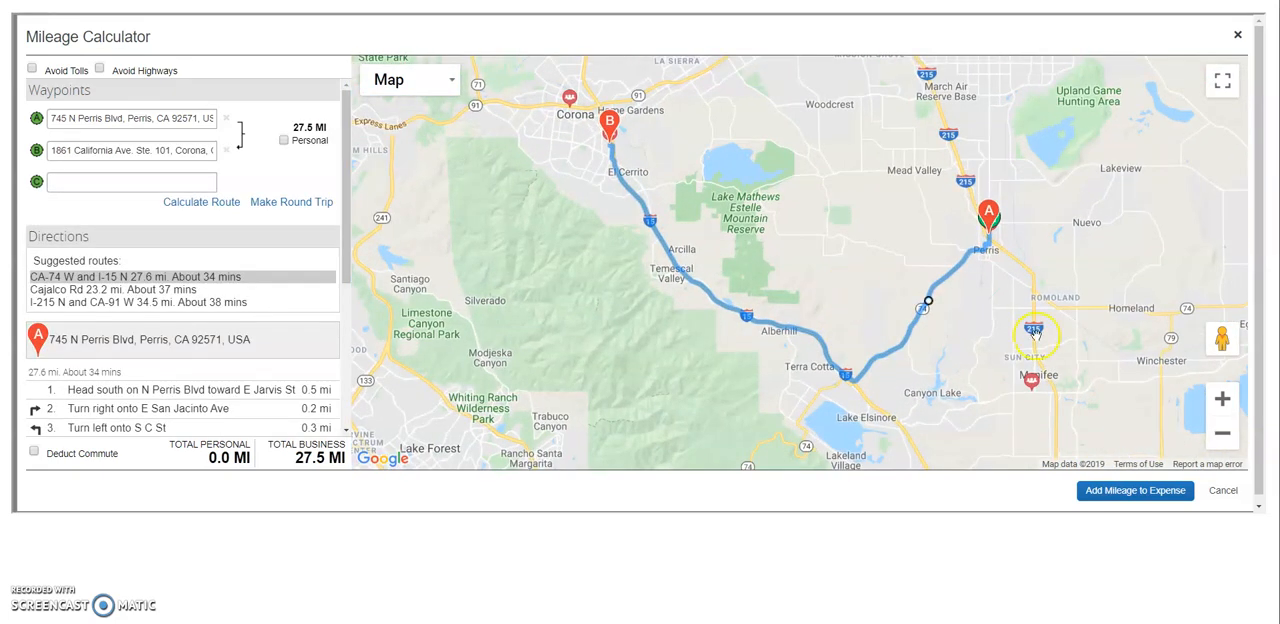
Add the Menifee and Temecula Jefferson Ave company locations as waypoints C and D, and calculate the route.
left_click(1040, 385)
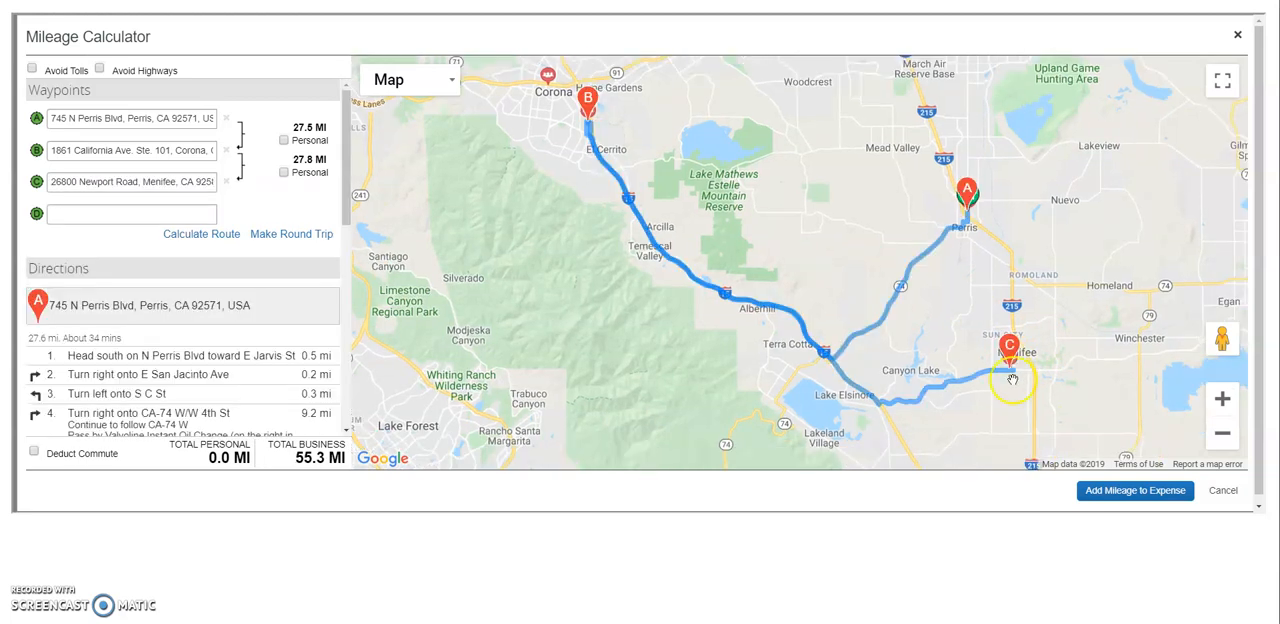
scroll(1006, 376, "down", 1)
left_click_drag(1050, 397, 989, 280)
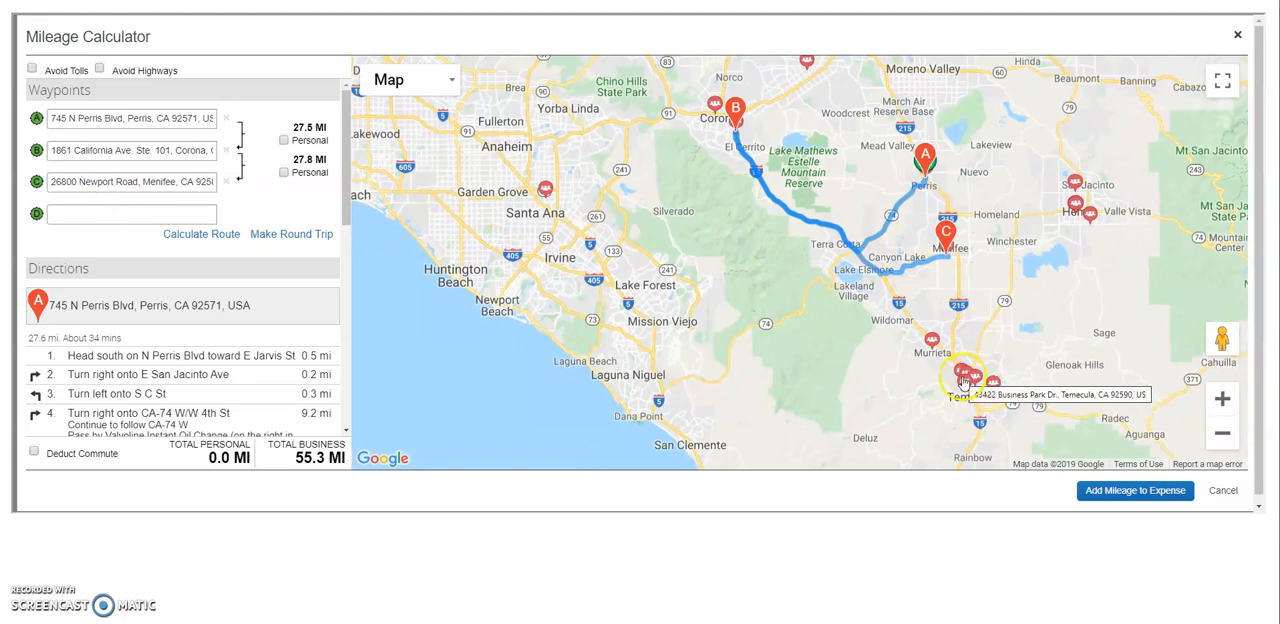
left_click(966, 376)
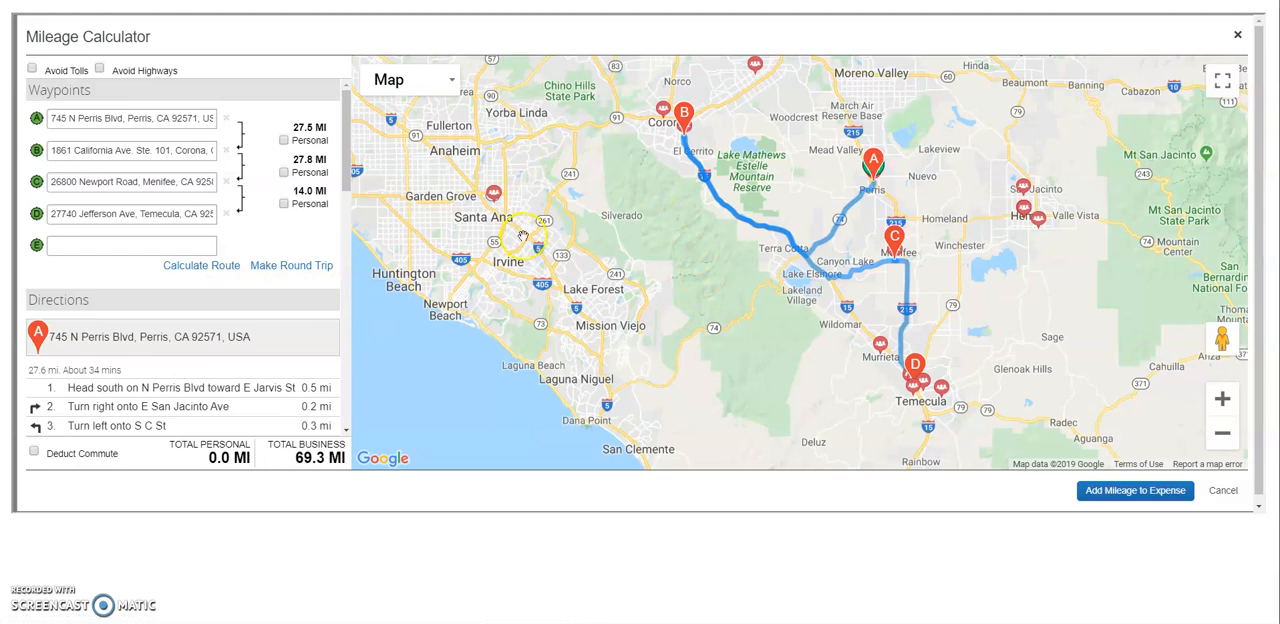
left_click(203, 266)
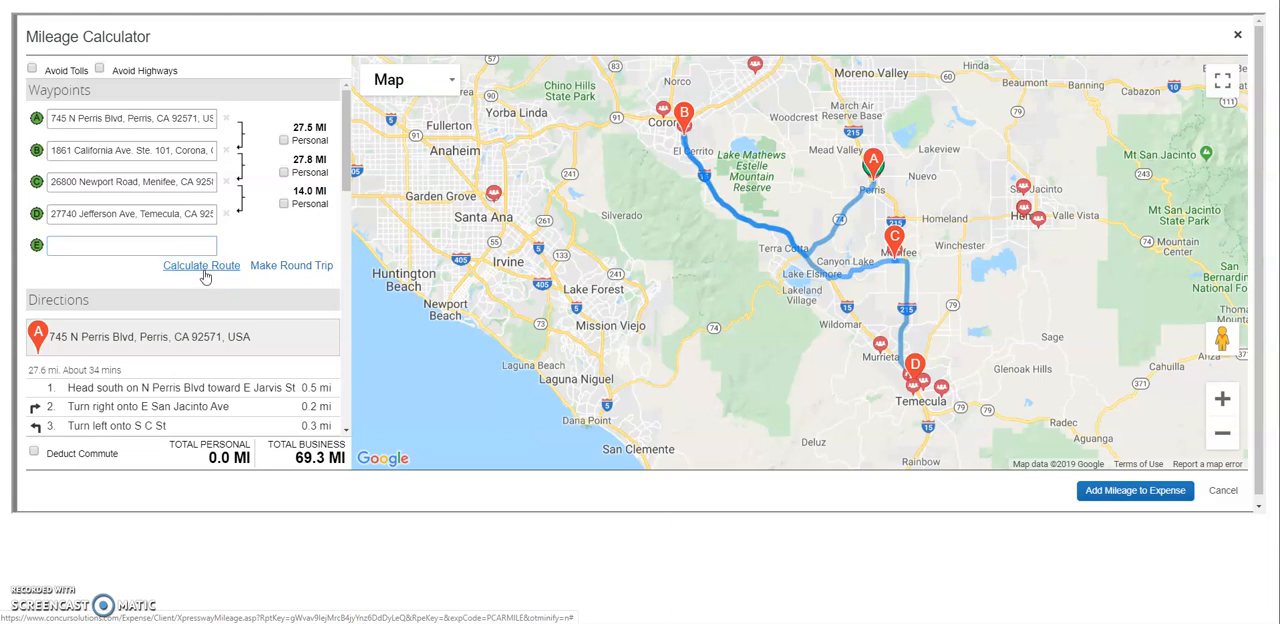
left_click(196, 287)
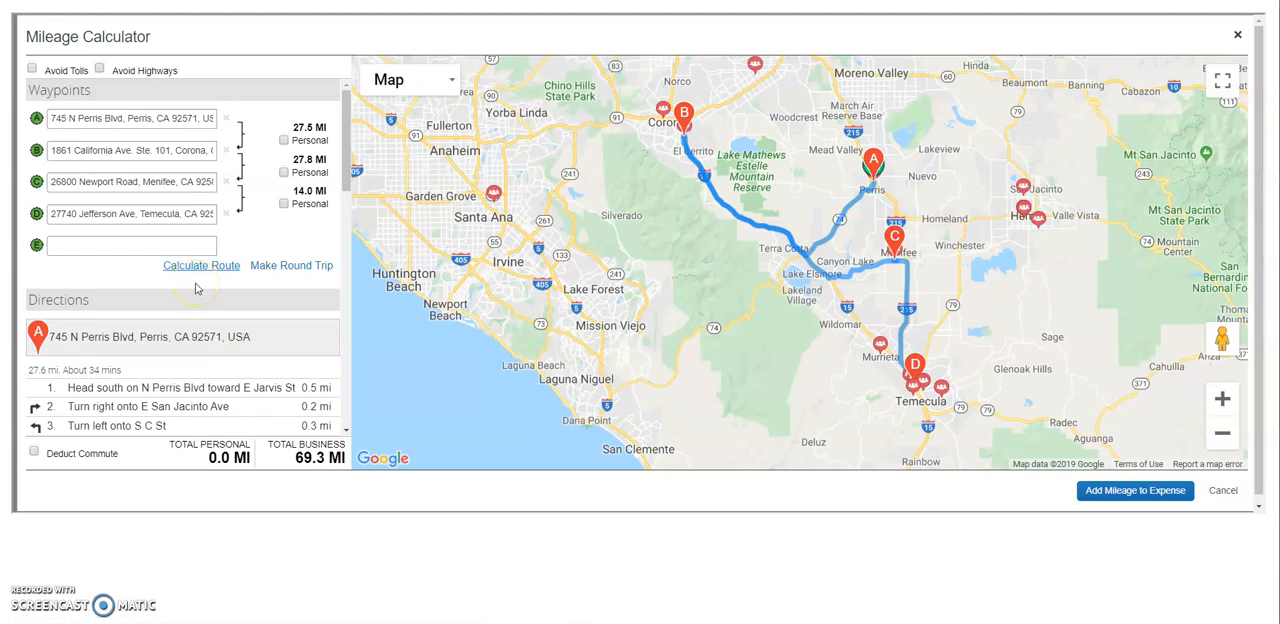
Deduct the commute from home to the Temecula Enterprise Cir W office, and add the recalculated mileage to the expense.
left_click(34, 455)
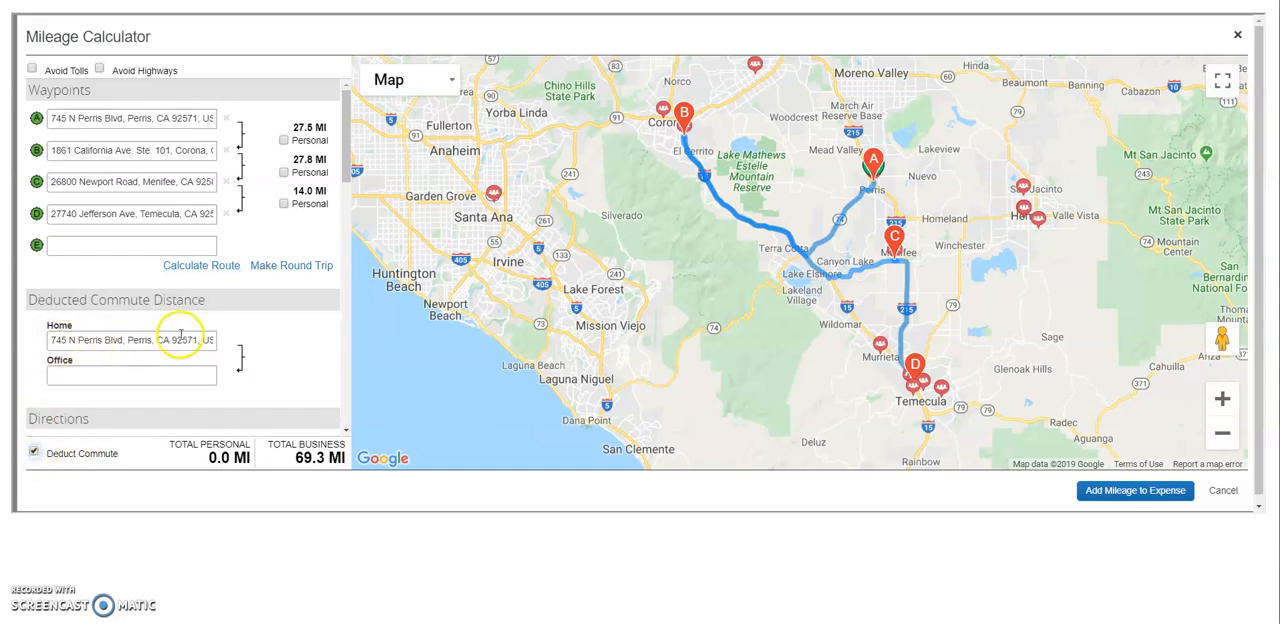
left_click(163, 377)
type("277")
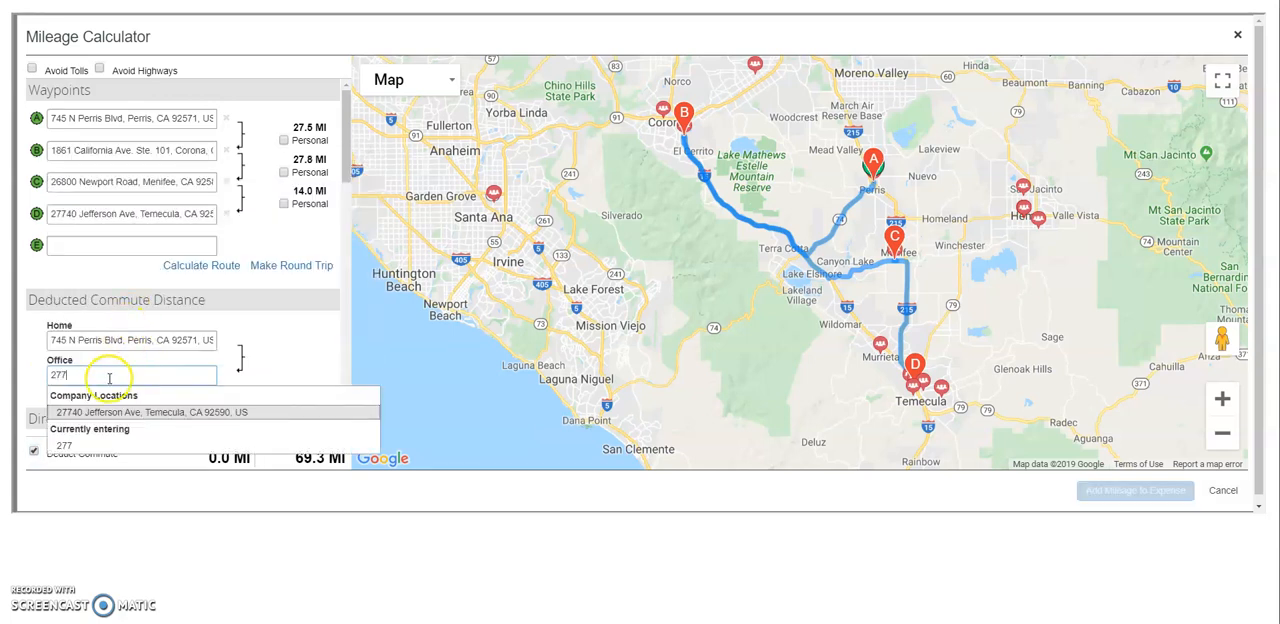
key("BackSpace")
type("4")
left_click(98, 410)
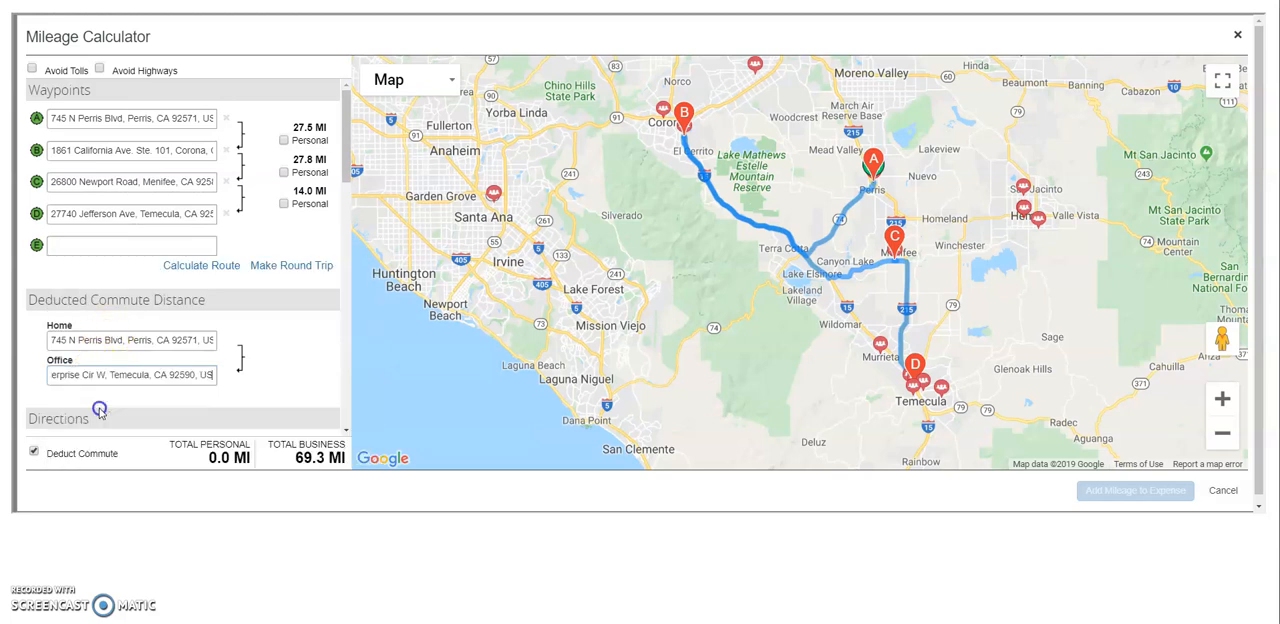
left_click(174, 372)
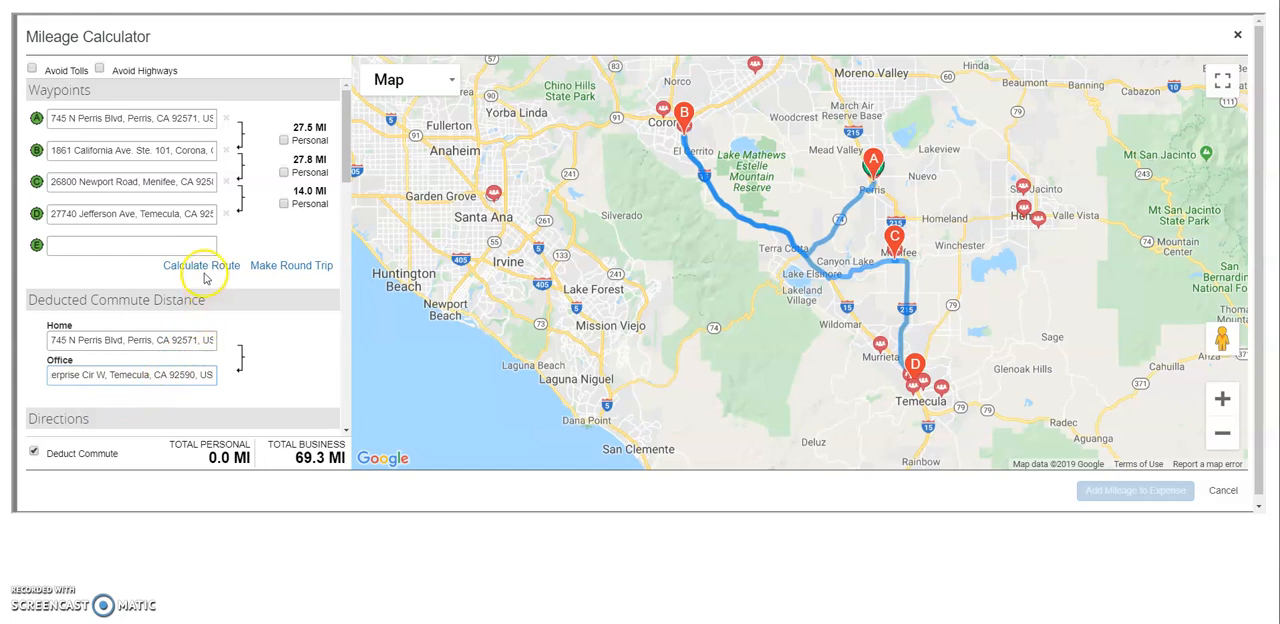
left_click(203, 272)
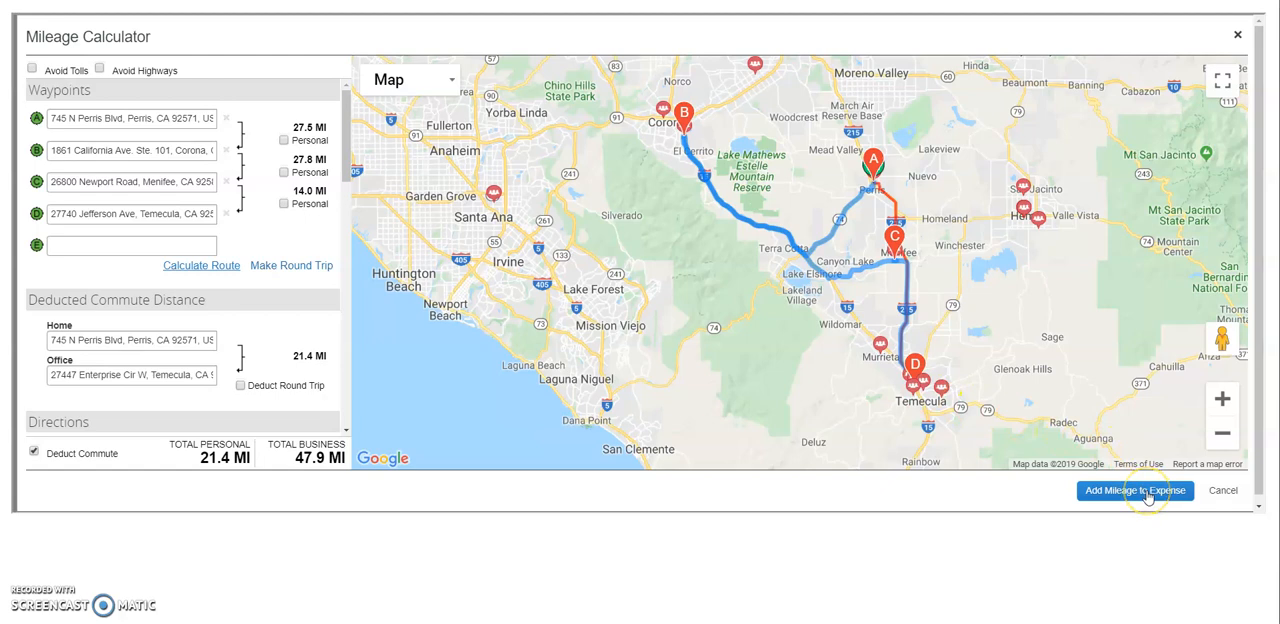
left_click(1145, 492)
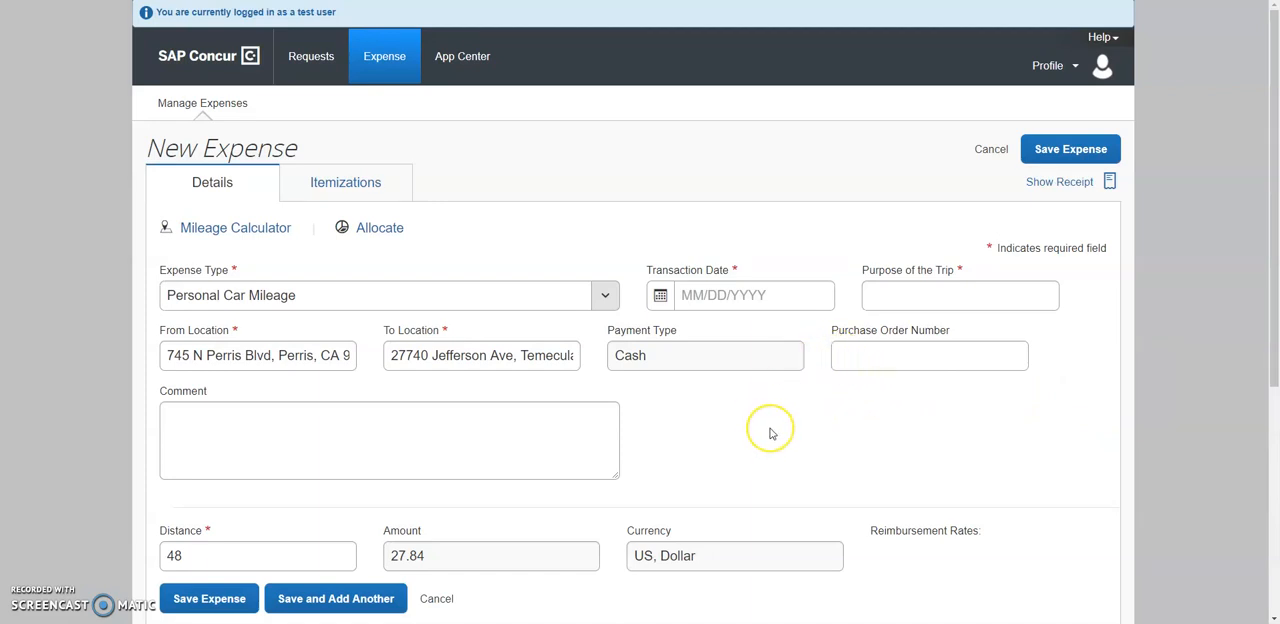
Set the transaction date to 11/12/2019 and the purpose of the trip to "Testing".
scroll(770, 433, "down", 1)
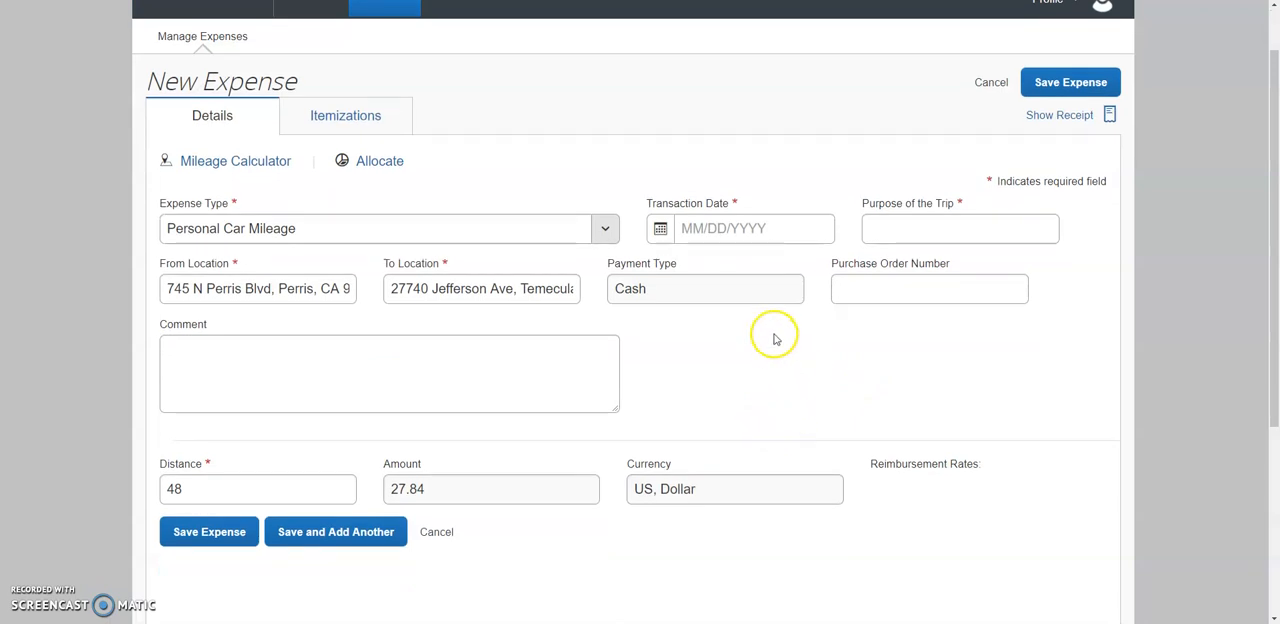
left_click(777, 233)
left_click(710, 360)
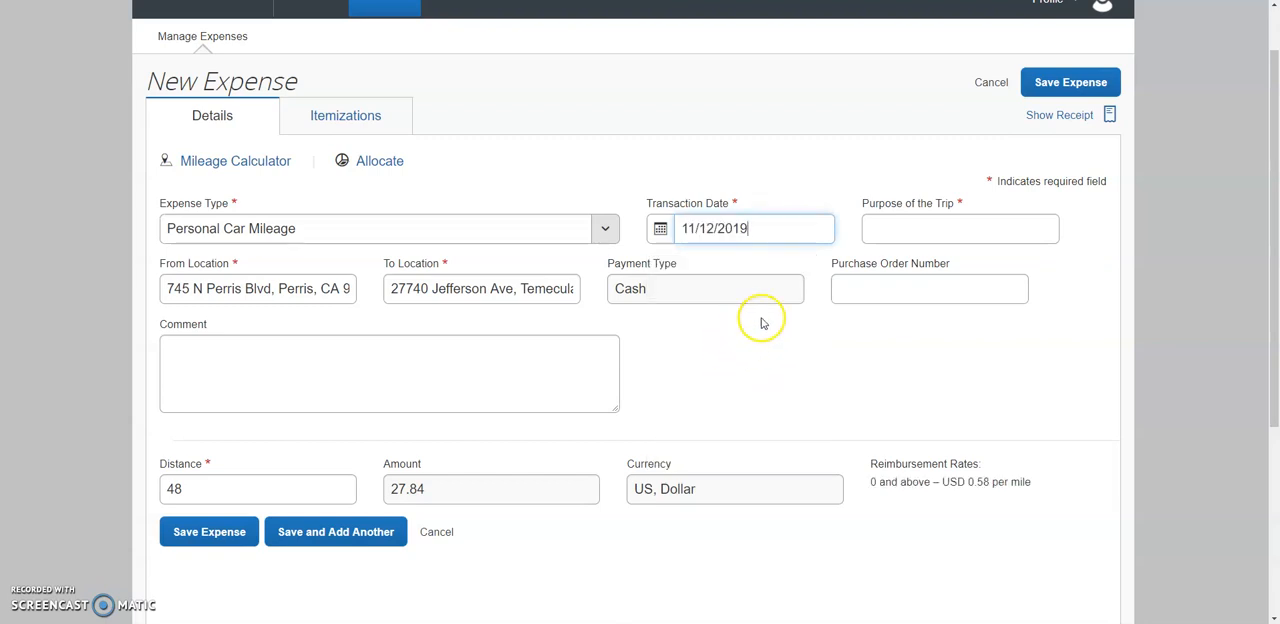
left_click(888, 230)
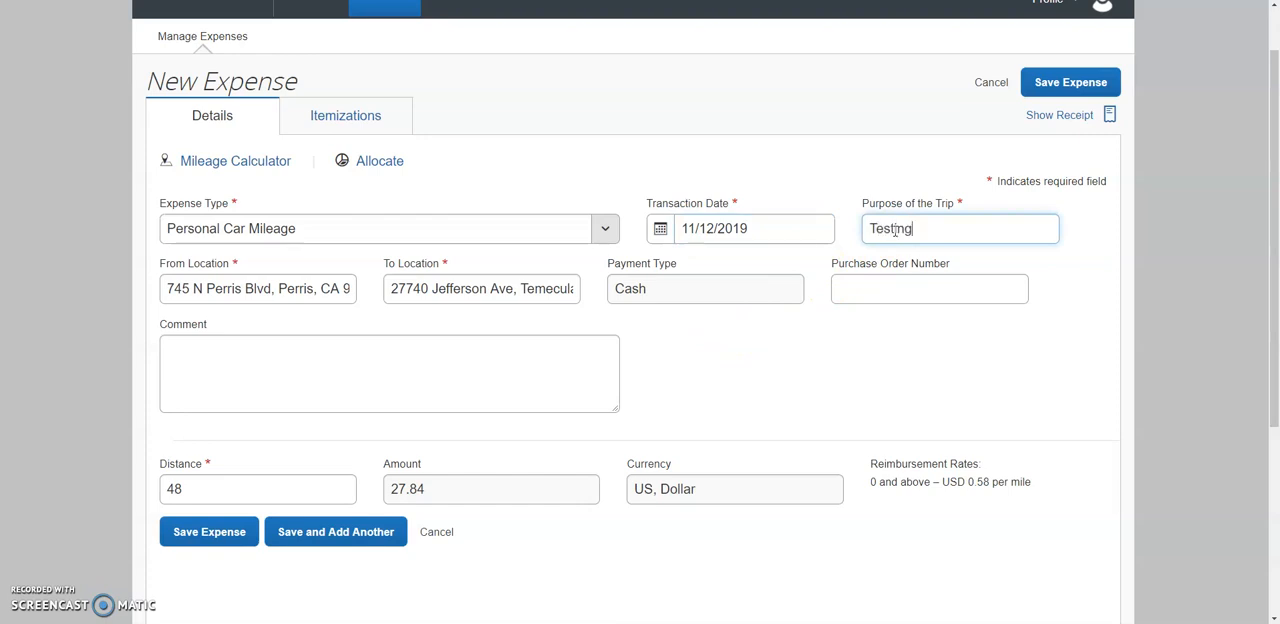
Enter the first two comment lines: "1. Dropped off Supplies" and "2. Site visit with a River Student".
left_click(405, 373)
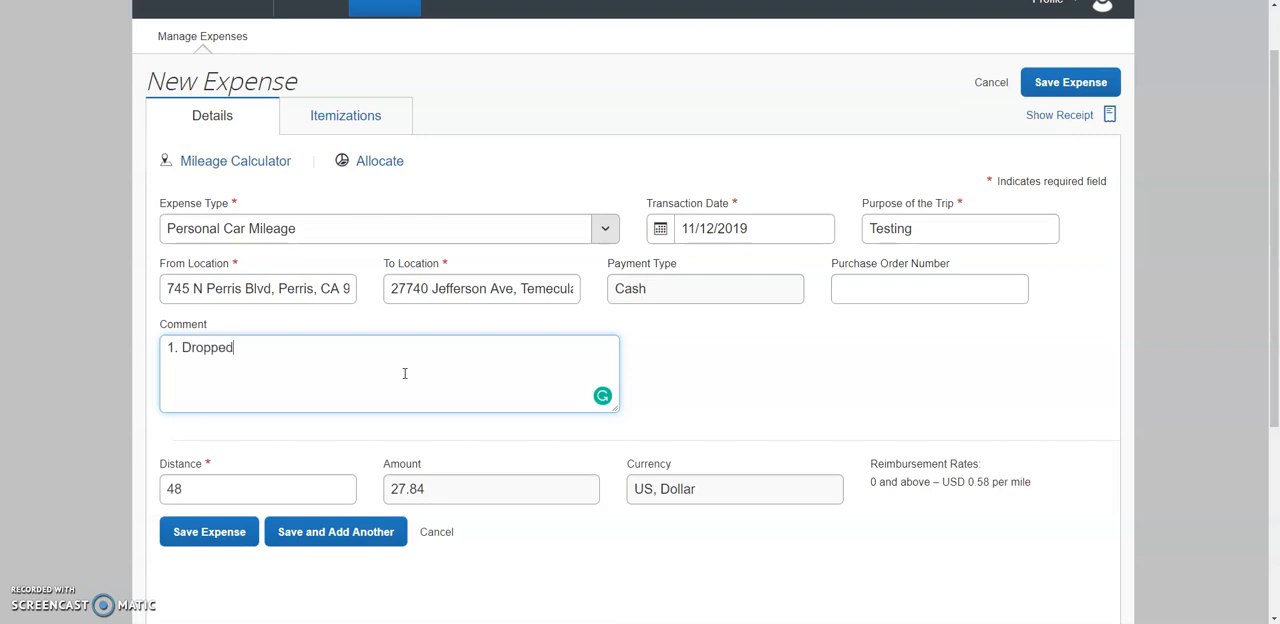
type("off Su")
type("pplies ")
type("2. ")
type("Site with")
key("BackSpace")
key("BackSpace")
key("BackSpace")
key("BackSpace")
type("vist")
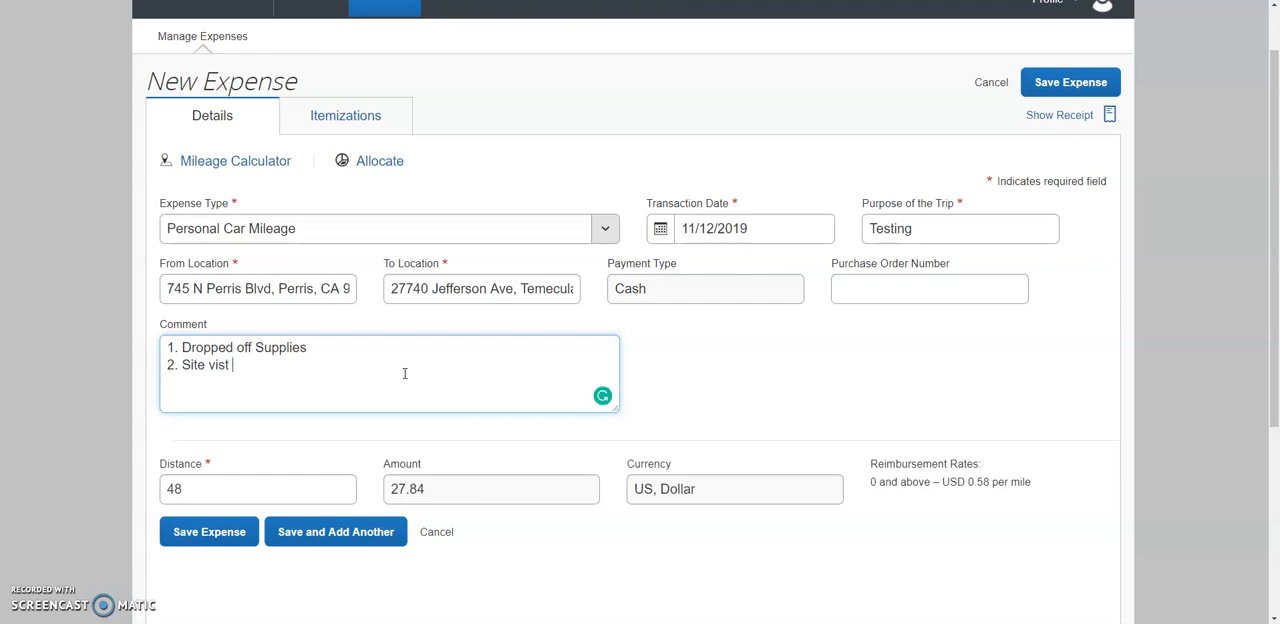
key("BackSpace")
key("BackSpace")
type("it with a River Student")
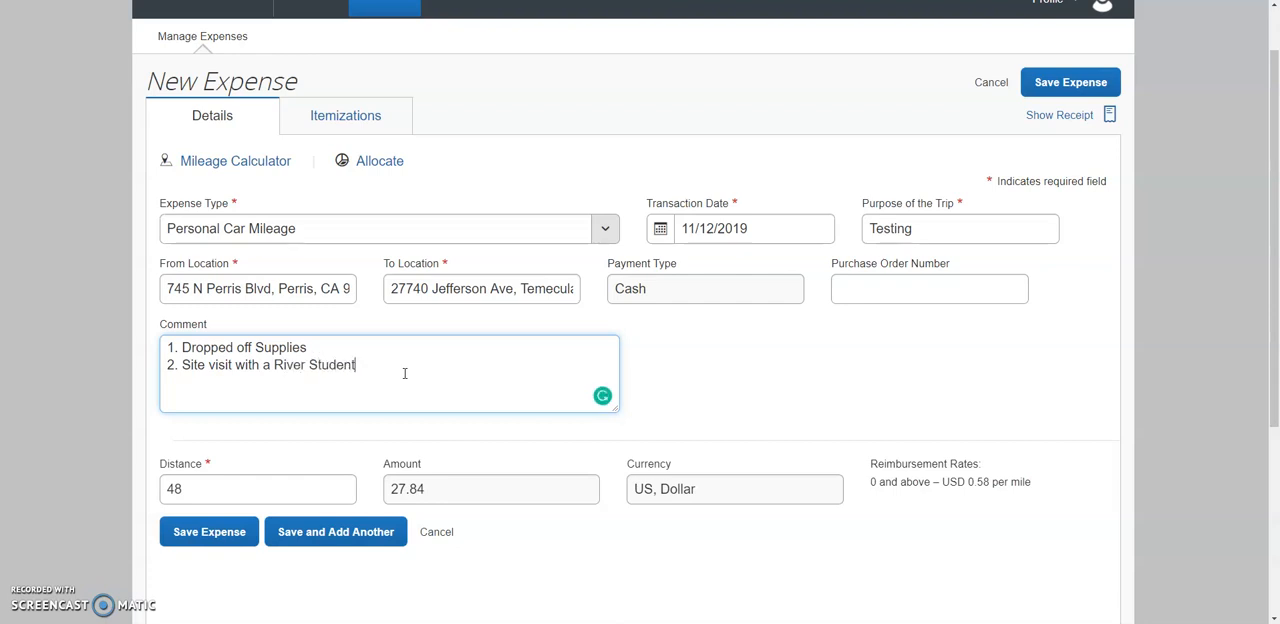
Add the third comment line "3. Parent teacher conference for Empire Student".
key("Return")
type("3. PArent")
key("Left")
key("Left")
key("Left")
key("BackSpace")
type("arent teacher c")
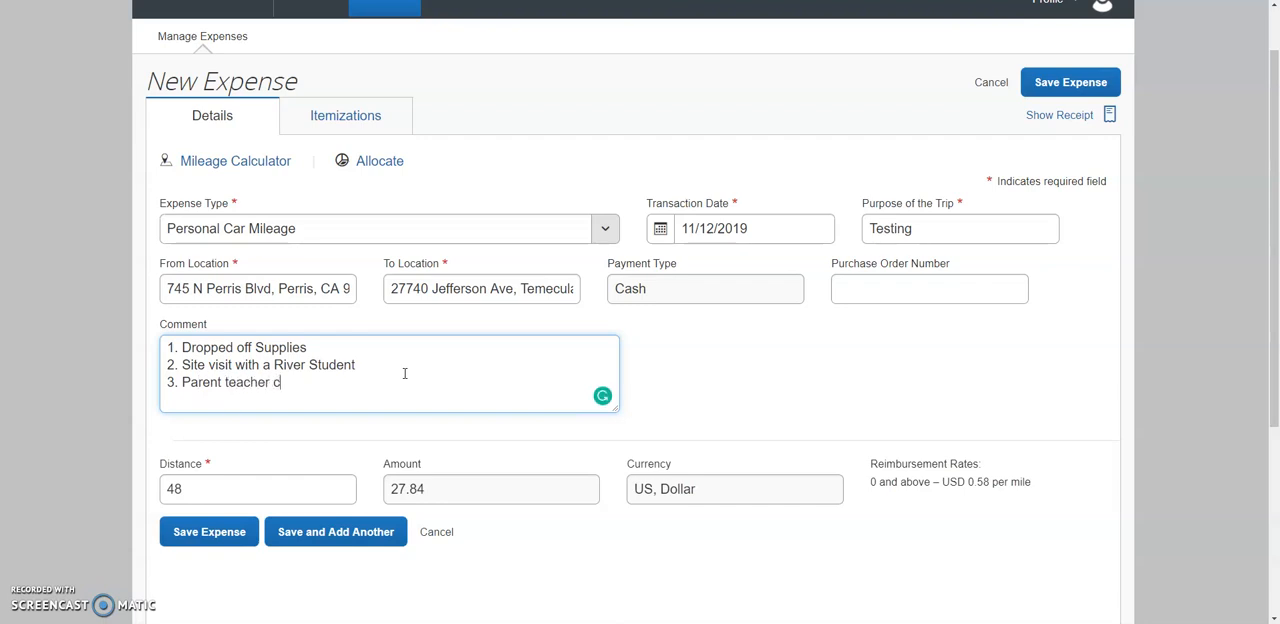
type("onference ")
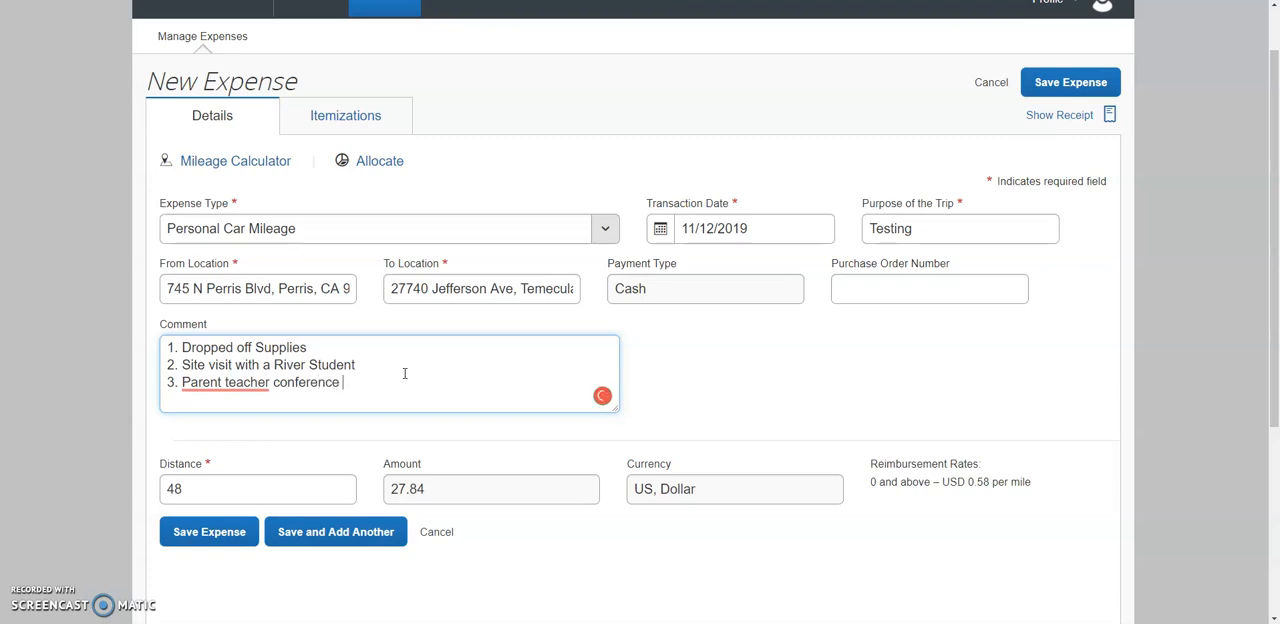
type("for Empire S")
type("tu")
type("dnet")
key("BackSpace")
key("BackSpace")
key("BackSpace")
type("ent")
Add the fourth comment line "4. Return to office" and save the mileage expense.
key("Return")
type("4")
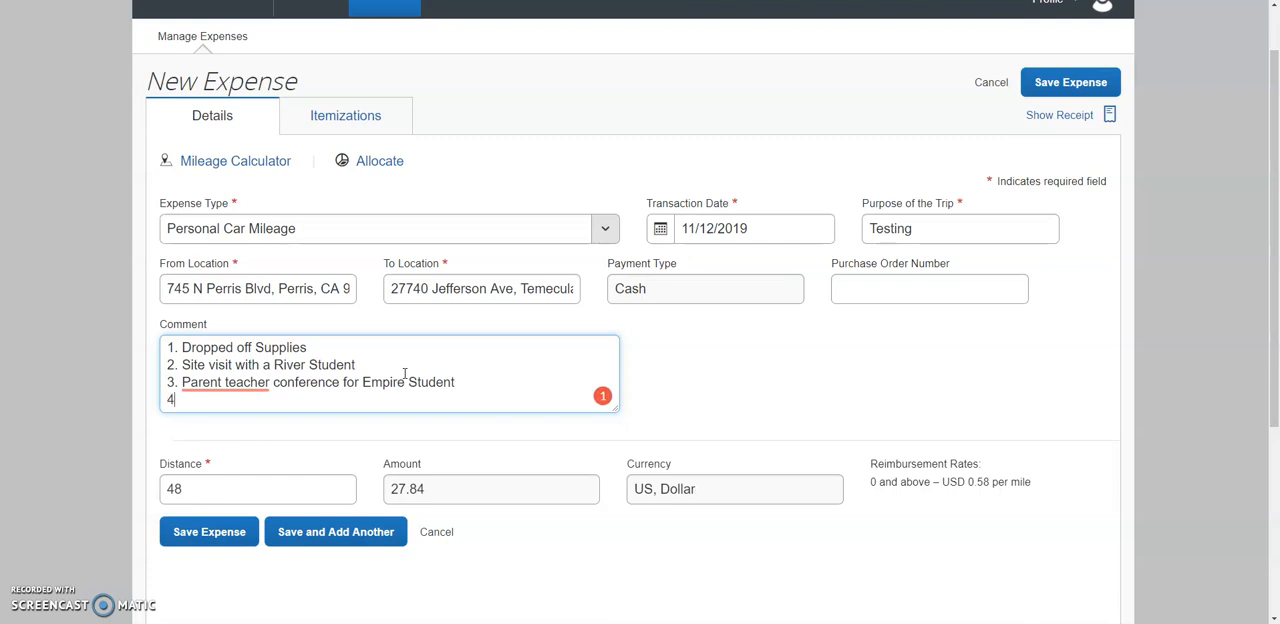
type(". Return to office")
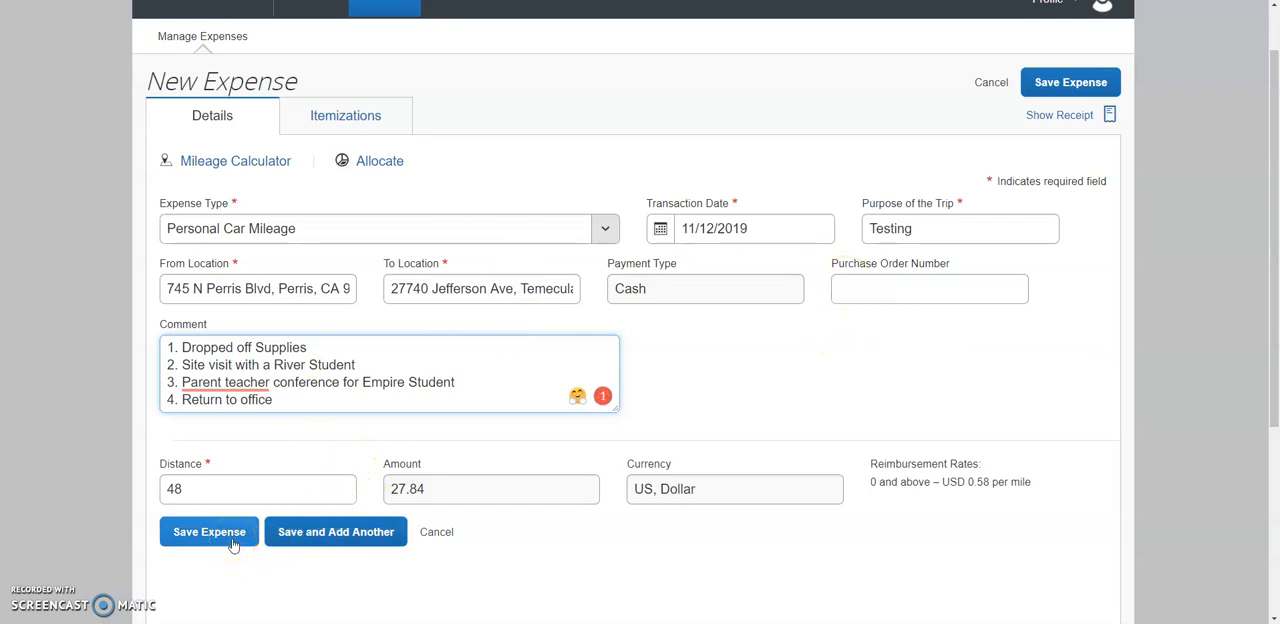
left_click(290, 538)
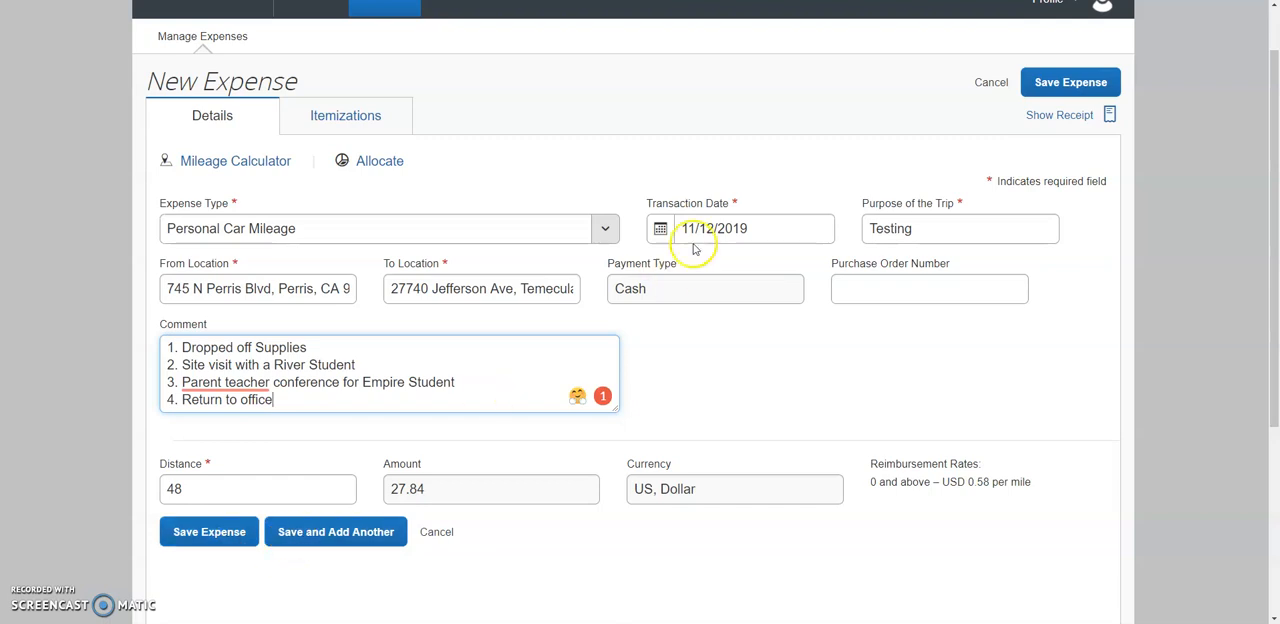
left_click(246, 531)
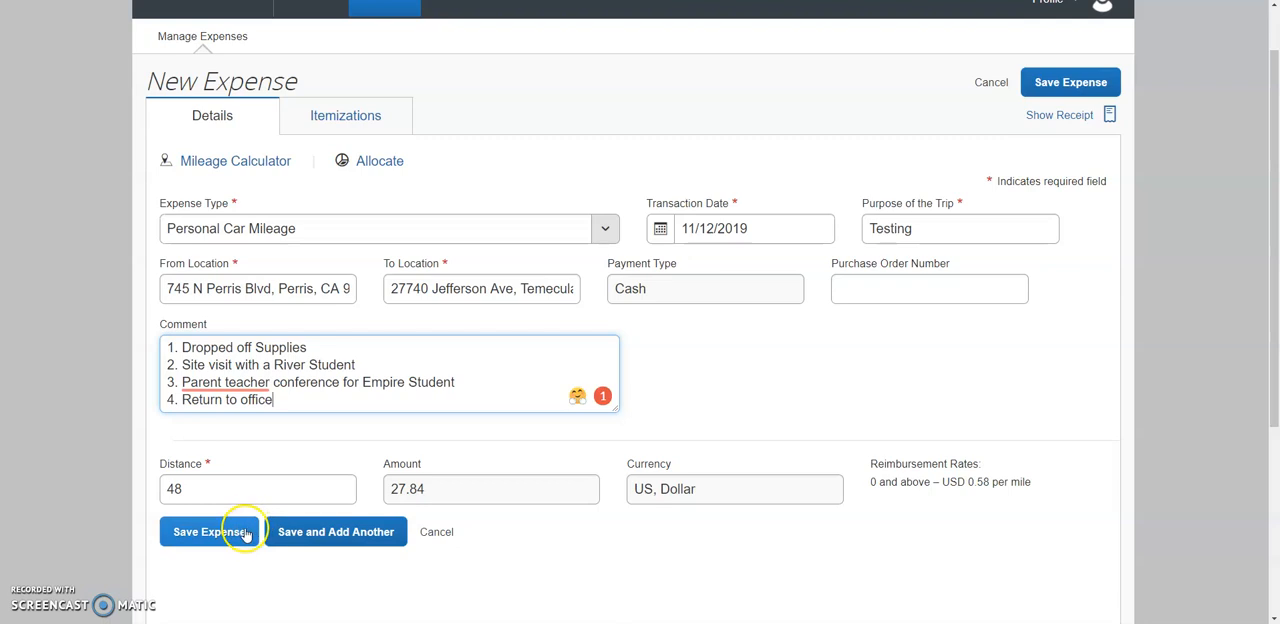